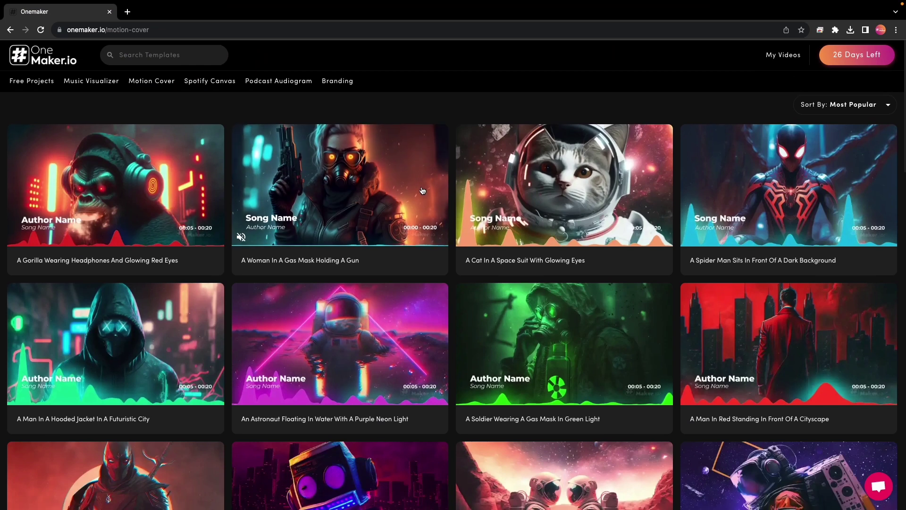
- Scroll down the Motion Cover gallery and open the 'A Joker Dressed Up' template
{"action": "scroll", "coordinate": [546, 194], "scroll_direction": "down", "scroll_amount": 6}
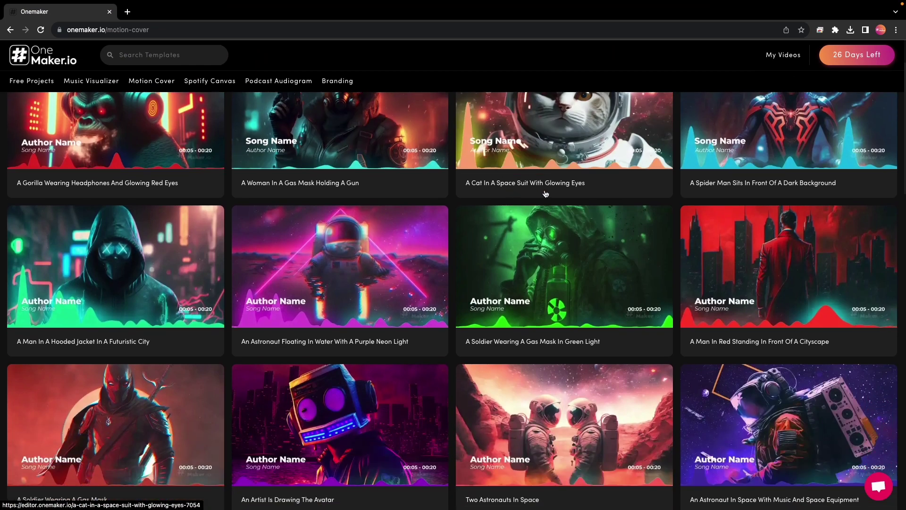
{"action": "scroll", "coordinate": [546, 194], "scroll_direction": "down", "scroll_amount": 2}
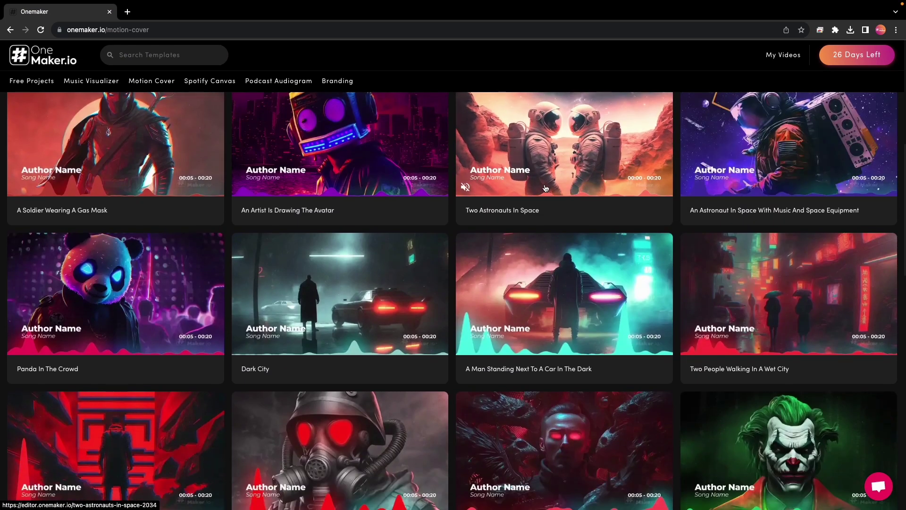
{"action": "scroll", "coordinate": [481, 194], "scroll_direction": "down", "scroll_amount": 5}
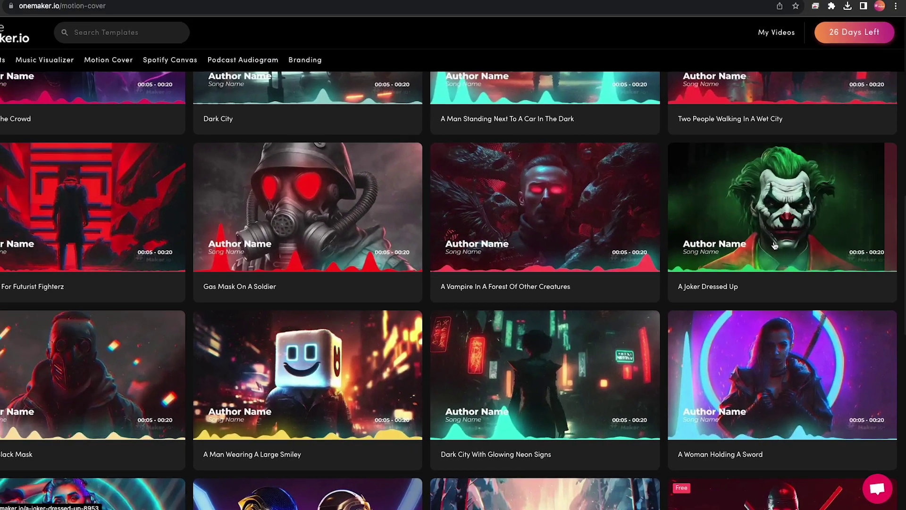
{"action": "left_click", "coordinate": [752, 210]}
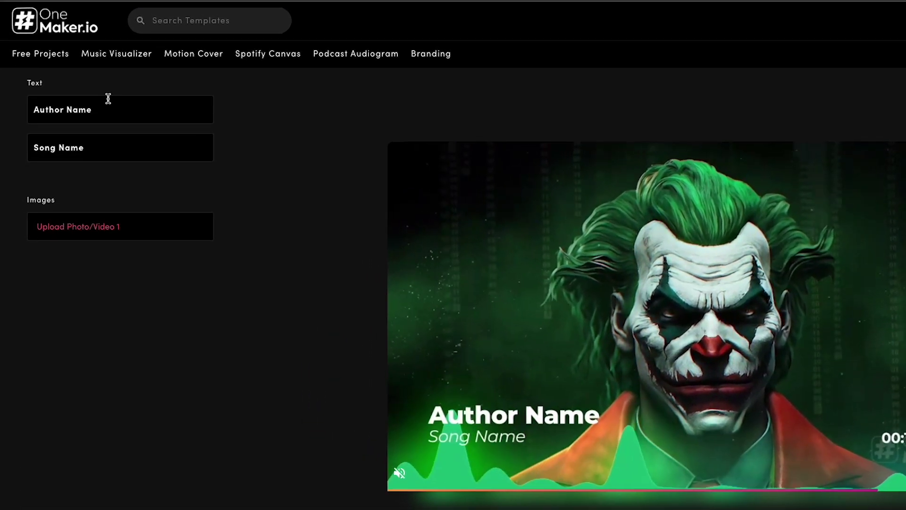
- Retitle the cover with author 'Rockerz' and song 'Rockerz Beat', leaving font and colour unchanged
{"action": "left_click", "coordinate": [111, 109]}
{"action": "key", "text": "ctrl+a"}
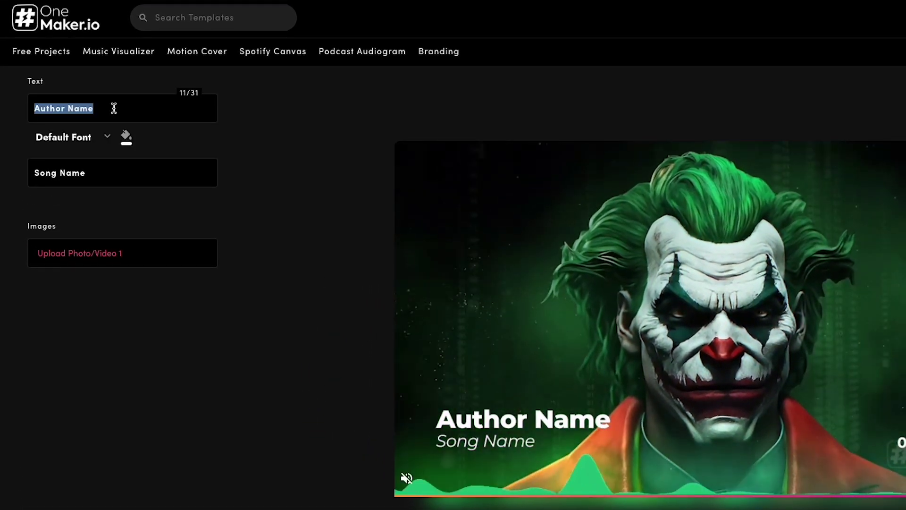
{"action": "type", "text": "Rockerz"}
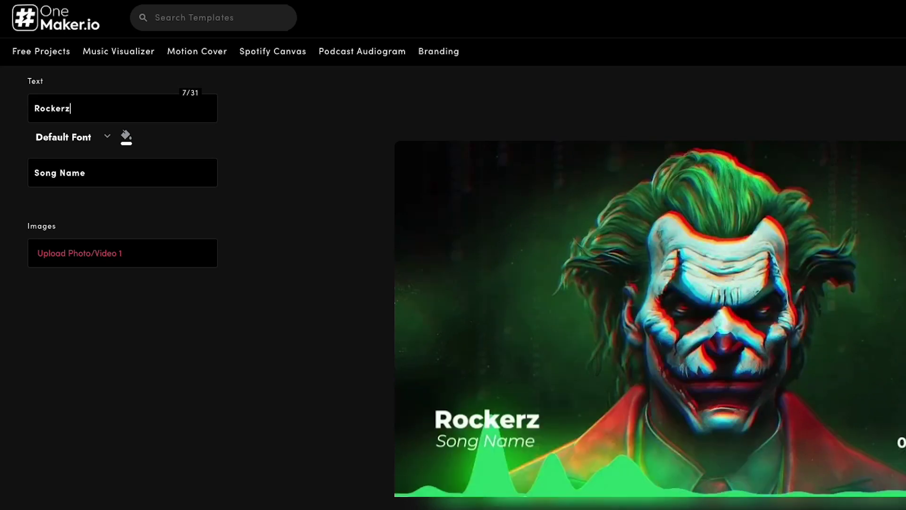
{"action": "left_click", "coordinate": [107, 138]}
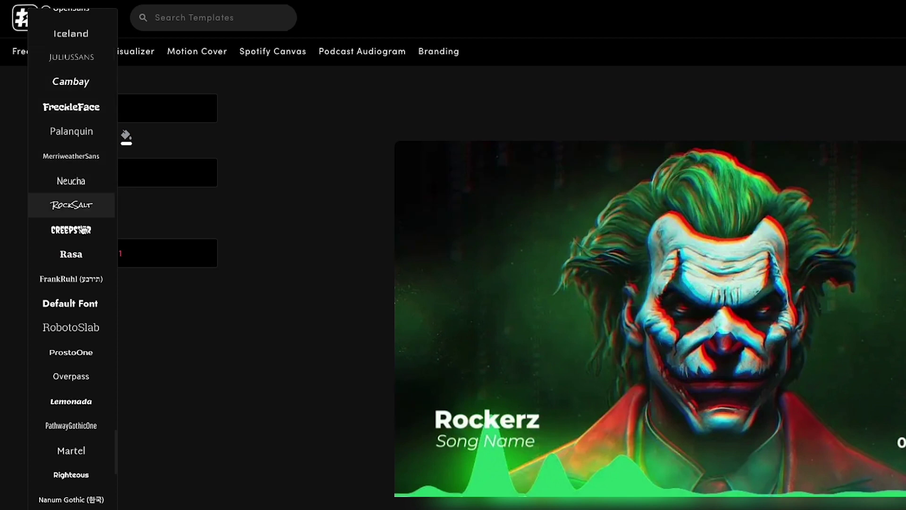
{"action": "left_click", "coordinate": [171, 144]}
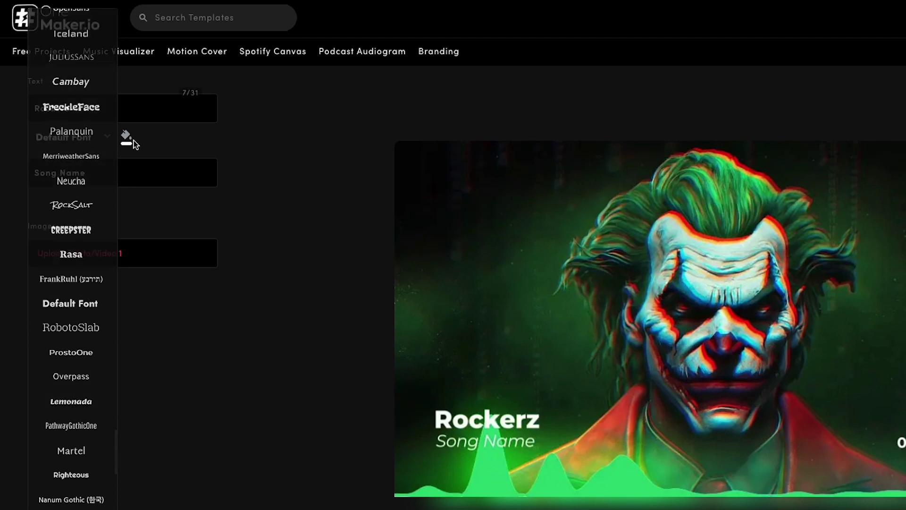
{"action": "left_click", "coordinate": [126, 137]}
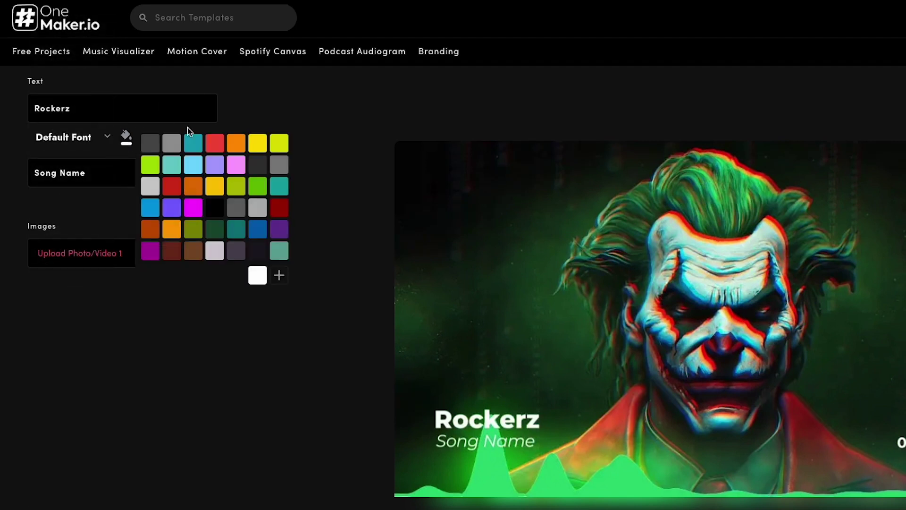
{"action": "left_click", "coordinate": [80, 171]}
{"action": "type", "text": "R"}
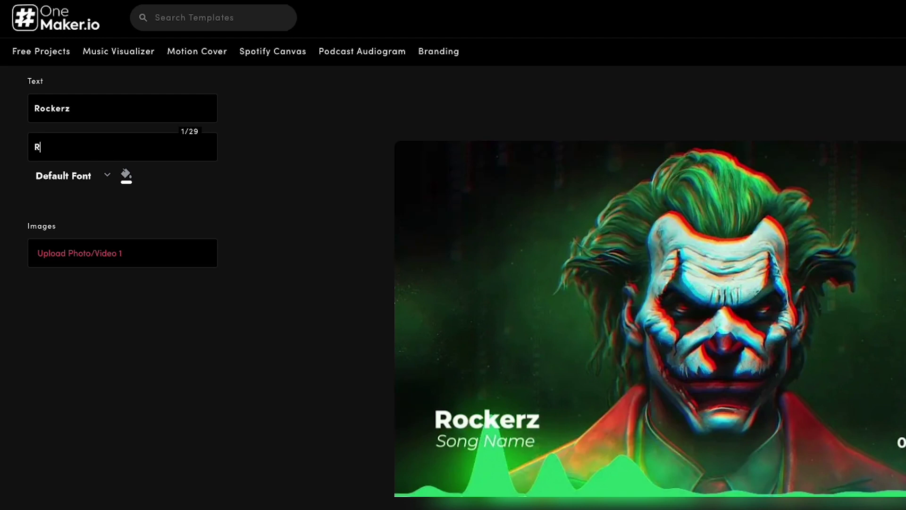
{"action": "type", "text": "ockerz Beat"}
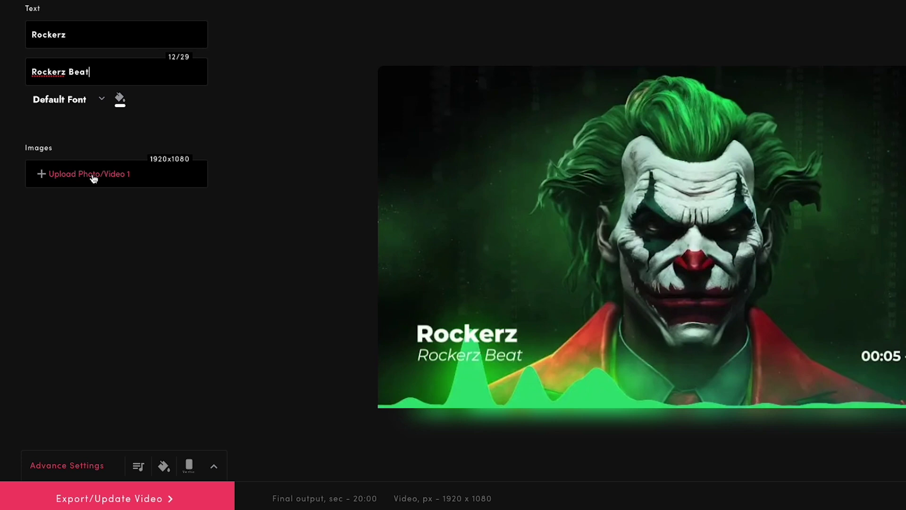
- Browse the motion poster and still artwork background choices for the cover
{"action": "left_click", "coordinate": [94, 178]}
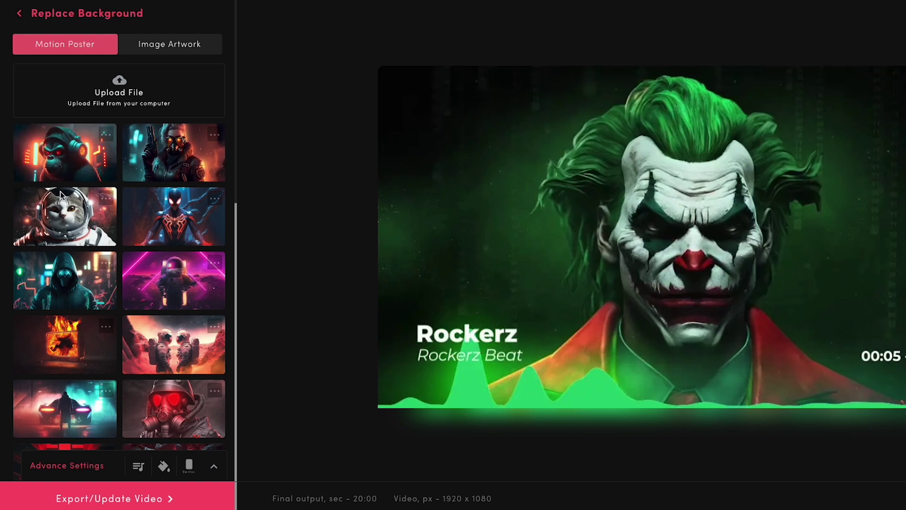
{"action": "scroll", "coordinate": [66, 226], "scroll_direction": "down", "scroll_amount": 2}
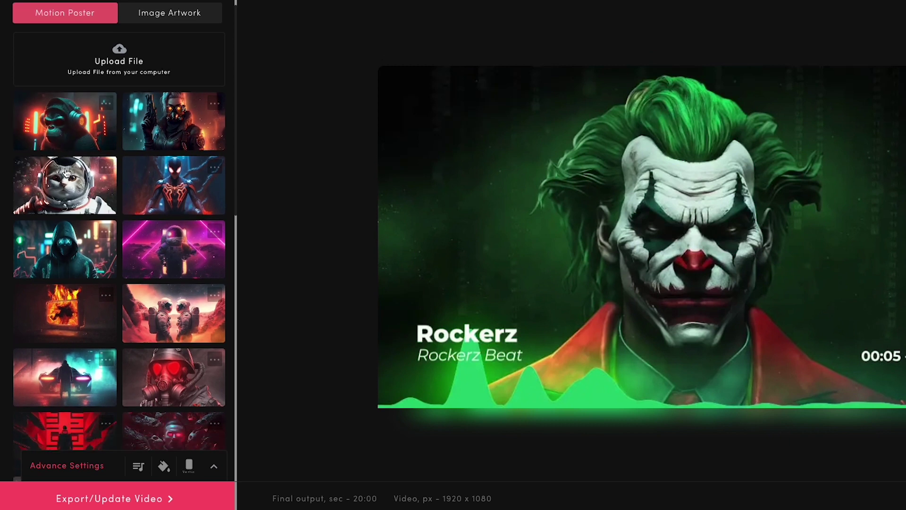
{"action": "scroll", "coordinate": [69, 175], "scroll_direction": "down", "scroll_amount": 9}
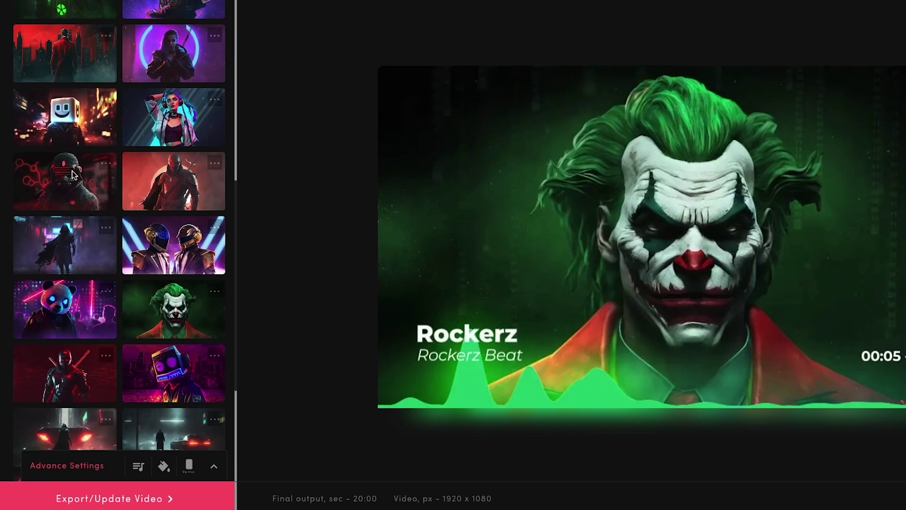
{"action": "scroll", "coordinate": [73, 176], "scroll_direction": "up", "scroll_amount": 12}
{"action": "left_click", "coordinate": [151, 49]}
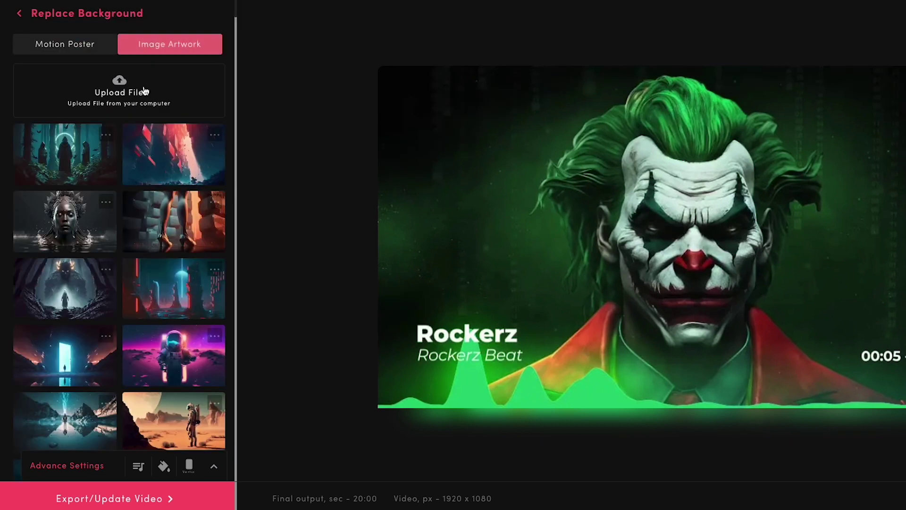
{"action": "scroll", "coordinate": [127, 207], "scroll_direction": "down", "scroll_amount": 8}
{"action": "scroll", "coordinate": [127, 212], "scroll_direction": "up", "scroll_amount": 10}
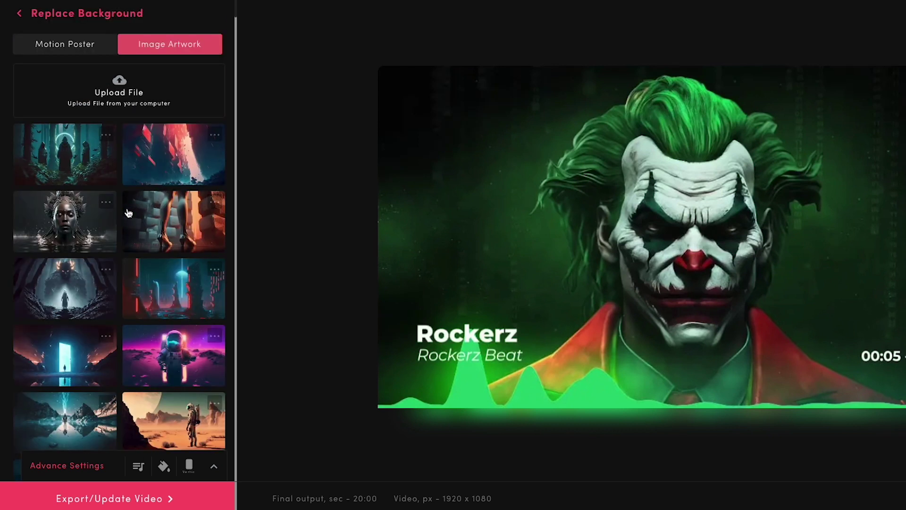
{"action": "left_click", "coordinate": [54, 45]}
{"action": "scroll", "coordinate": [147, 253], "scroll_direction": "down", "scroll_amount": 10}
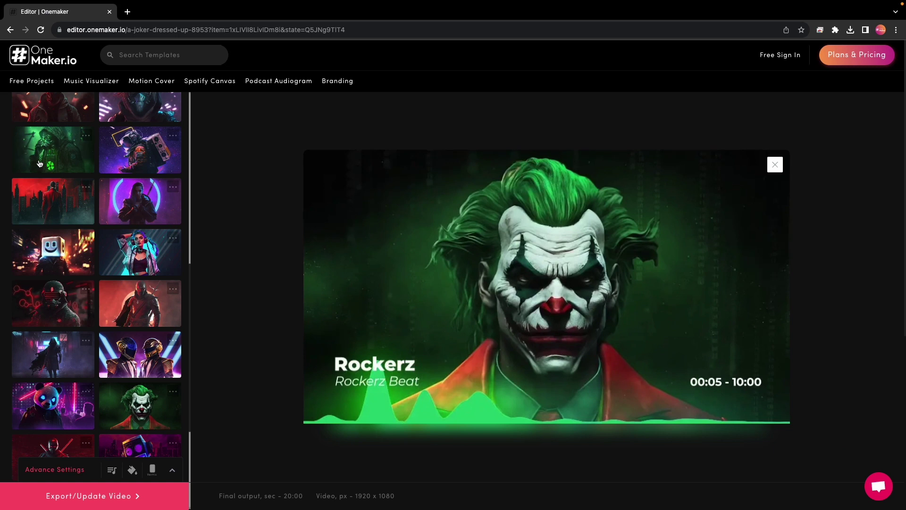
- Try the green gas-mask soldier background, then remove the uploaded photo
{"action": "left_click", "coordinate": [40, 163]}
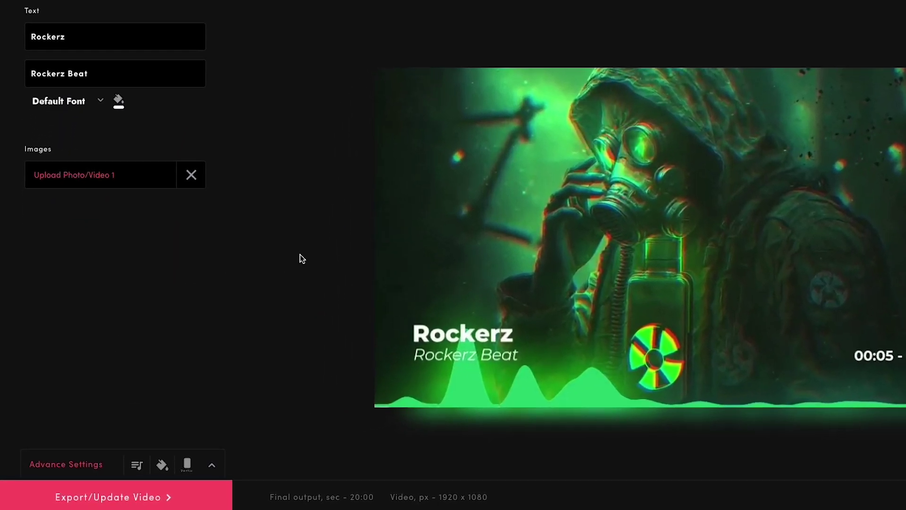
{"action": "left_click", "coordinate": [184, 175]}
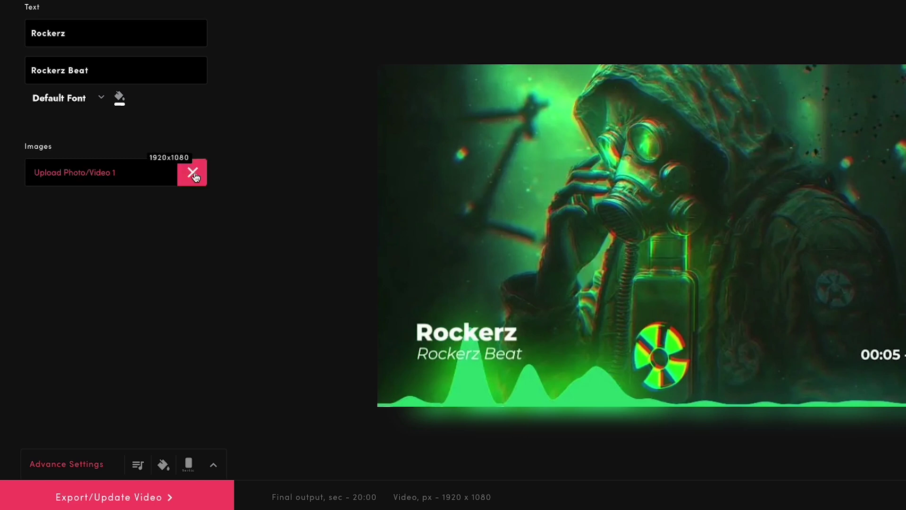
{"action": "left_click", "coordinate": [194, 175]}
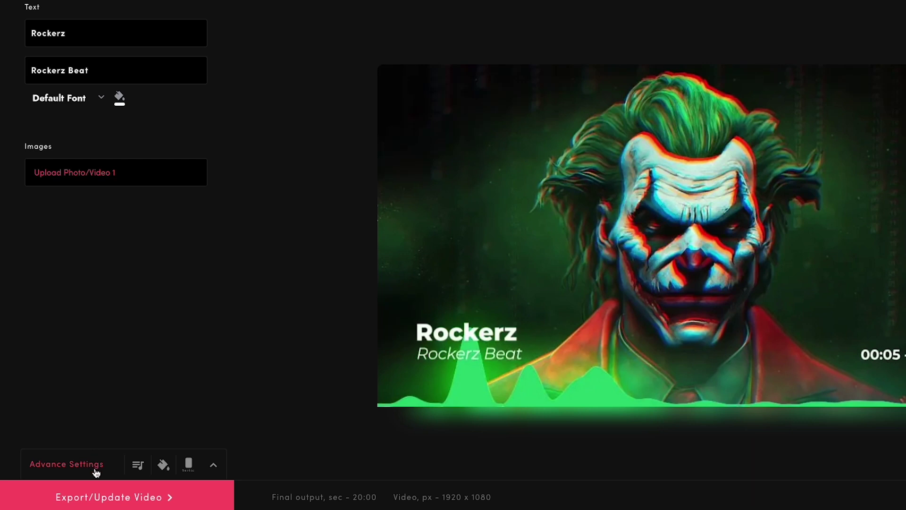
- In Advance Settings, upload My Music.mp3 from the DATA folder as the audio track
{"action": "left_click", "coordinate": [95, 470]}
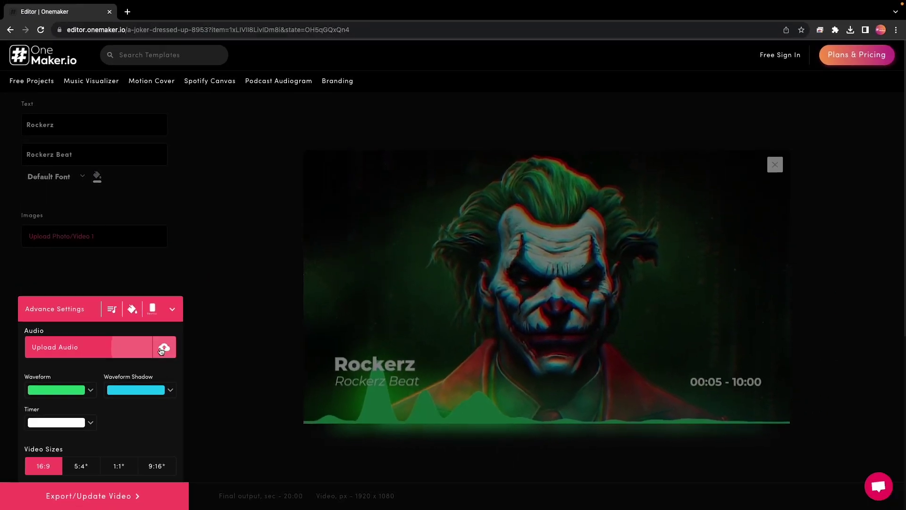
{"action": "left_click", "coordinate": [177, 333]}
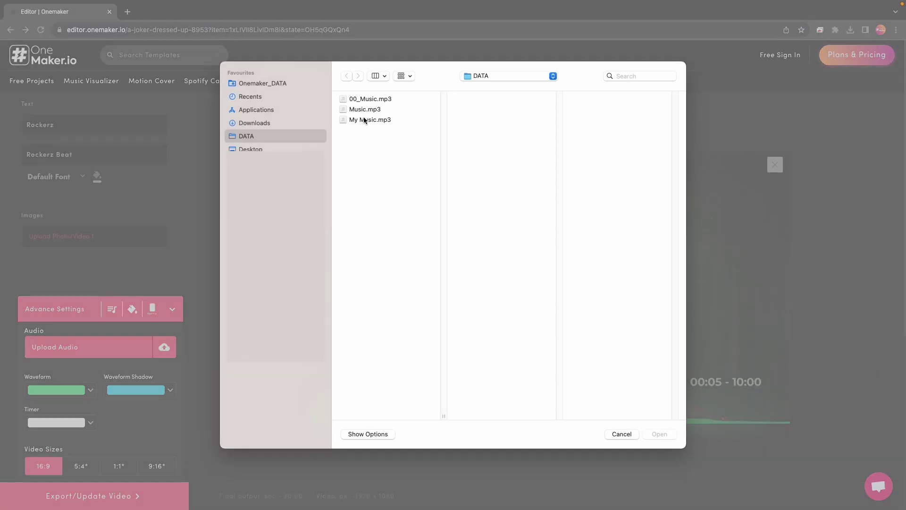
{"action": "left_click", "coordinate": [364, 120]}
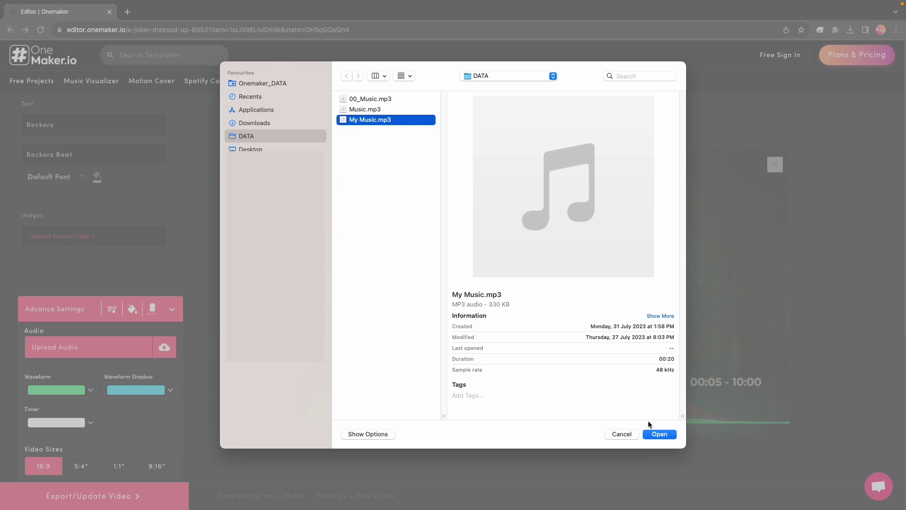
{"action": "left_click", "coordinate": [654, 434]}
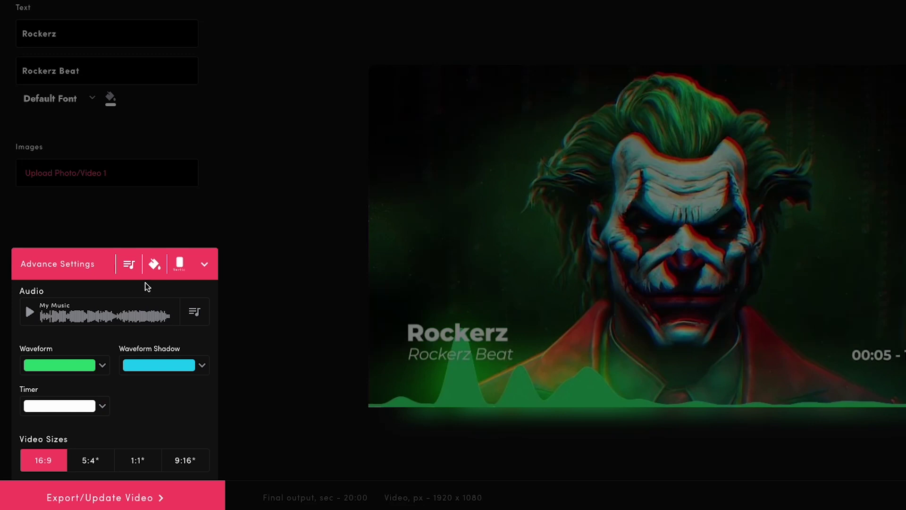
- Review the waveform and waveform shadow colours, keeping green and cyan unchanged
{"action": "left_click", "coordinate": [102, 367]}
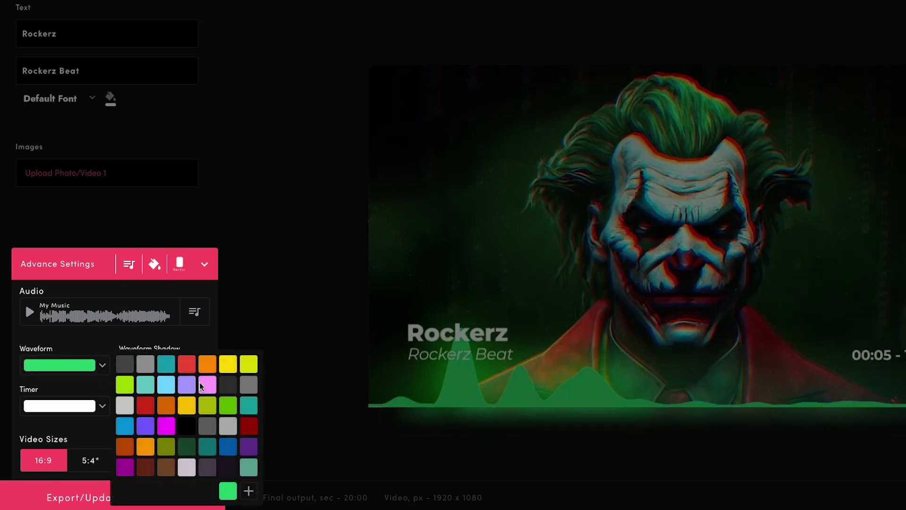
{"action": "left_click", "coordinate": [200, 345]}
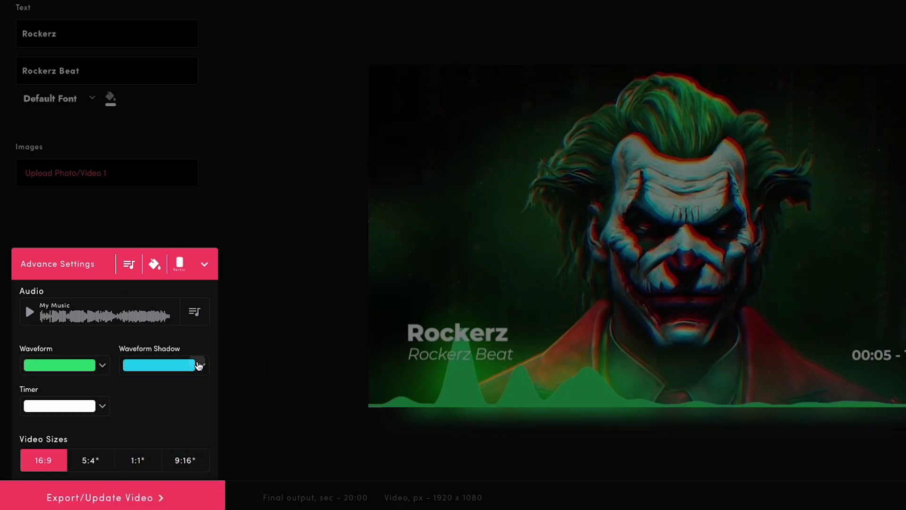
{"action": "left_click", "coordinate": [198, 365]}
{"action": "left_click", "coordinate": [186, 333]}
- Export a 20-second preview with the interval moved to around 04:06, then save and render it
{"action": "left_click", "coordinate": [59, 495]}
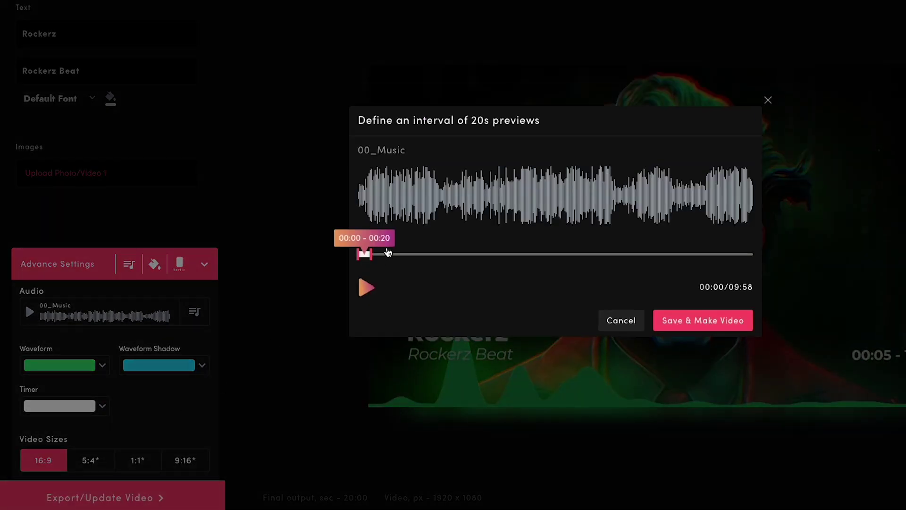
{"action": "left_click_drag", "start_coordinate": [365, 255], "coordinate": [527, 257]}
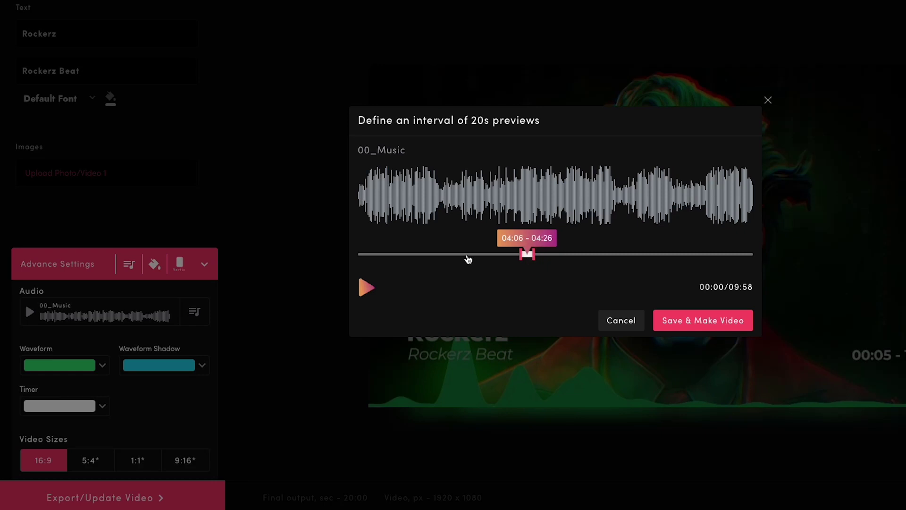
{"action": "left_click", "coordinate": [367, 288]}
{"action": "left_click", "coordinate": [710, 321]}
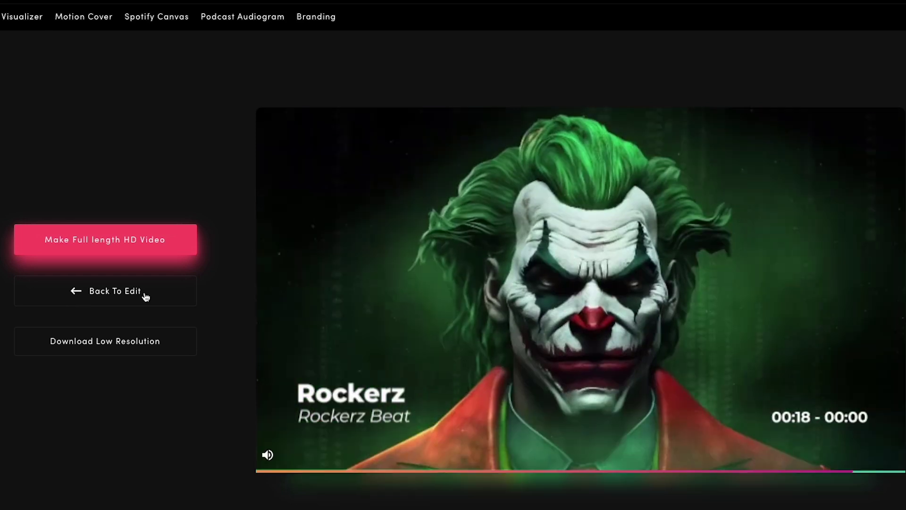
- Request the full-length HD version of the video
{"action": "left_click", "coordinate": [104, 240]}
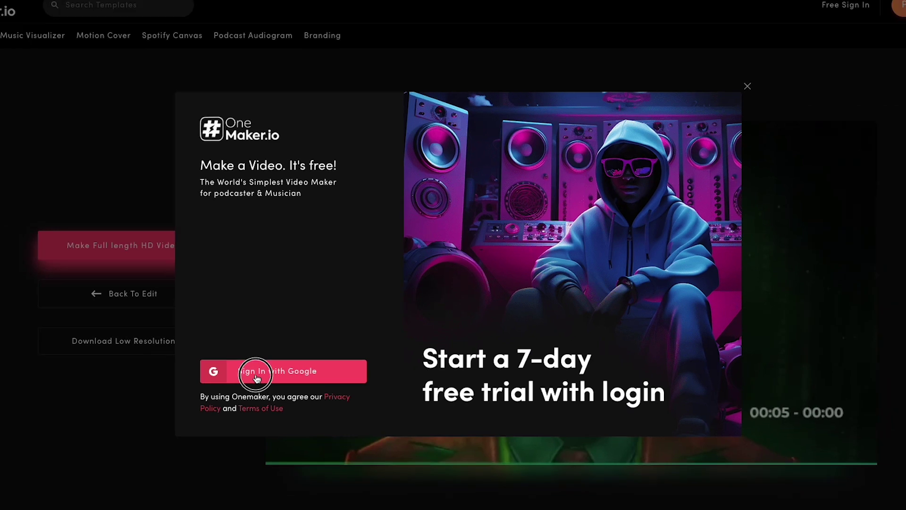
- Sign in with Google, dismiss the pricing offer, start full HD rendering, and open My Videos
{"action": "left_click", "coordinate": [263, 372]}
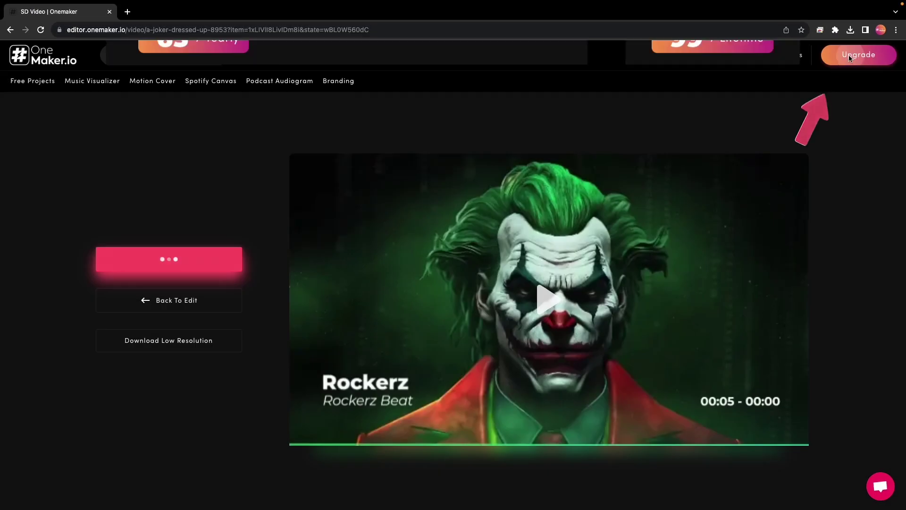
{"action": "left_click", "coordinate": [850, 57]}
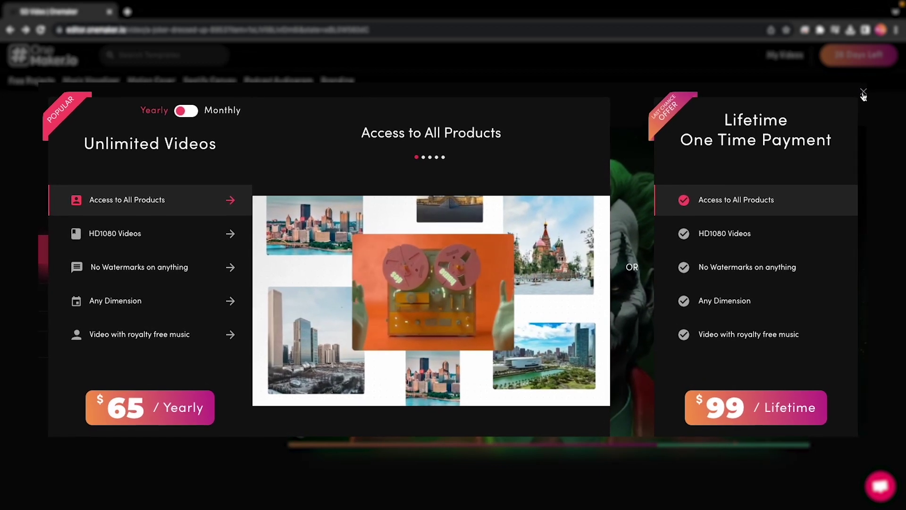
{"action": "left_click", "coordinate": [874, 80]}
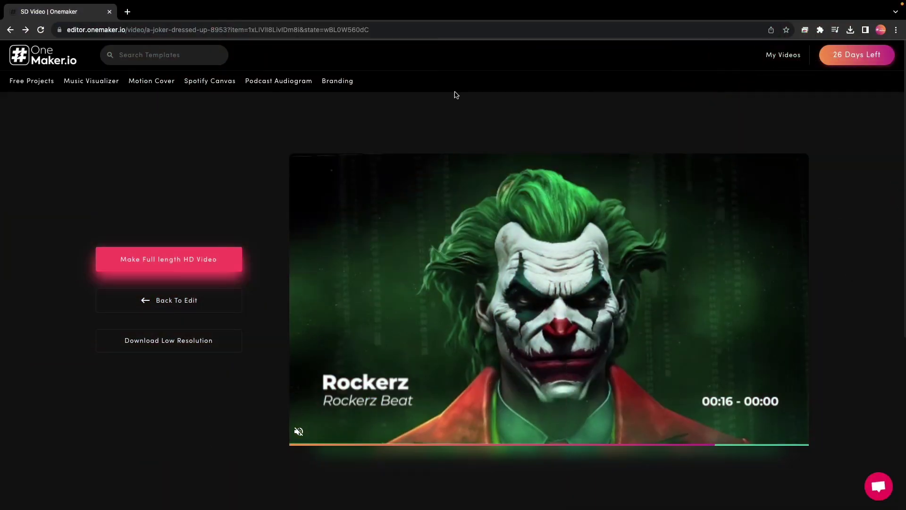
{"action": "left_click", "coordinate": [146, 260]}
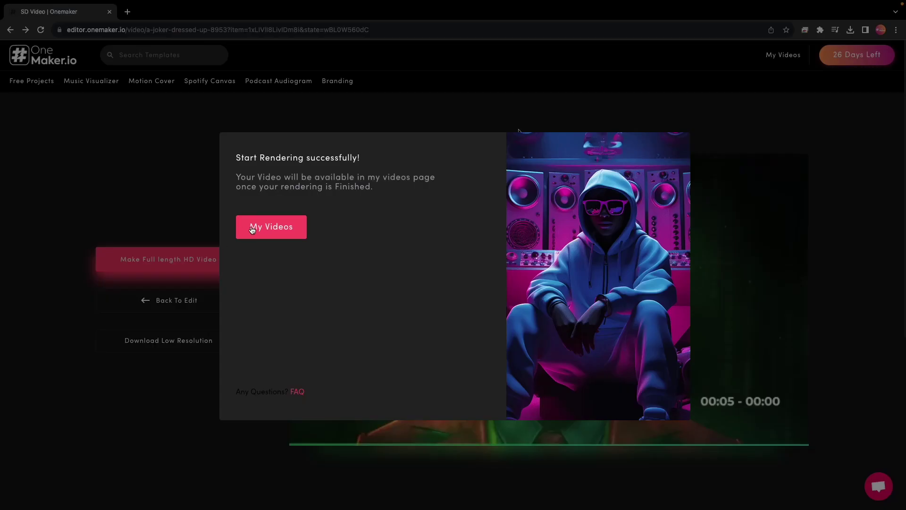
{"action": "left_click", "coordinate": [782, 57]}
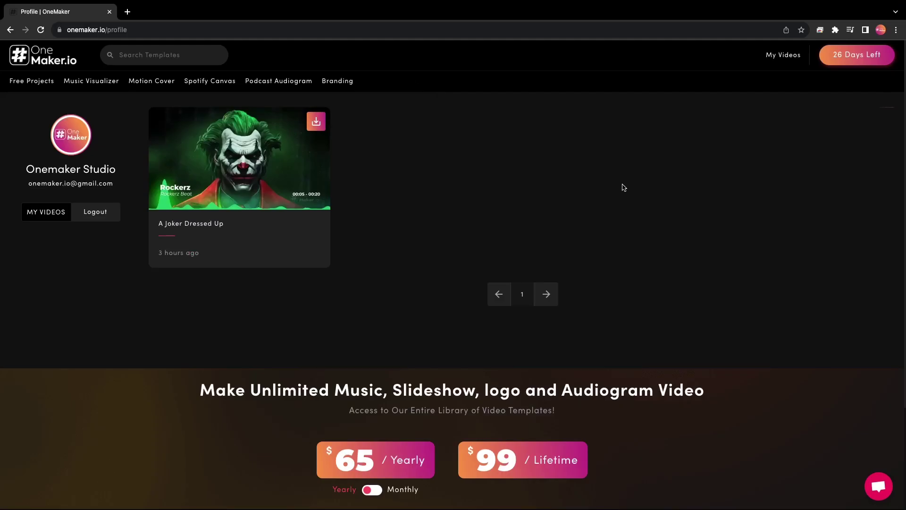